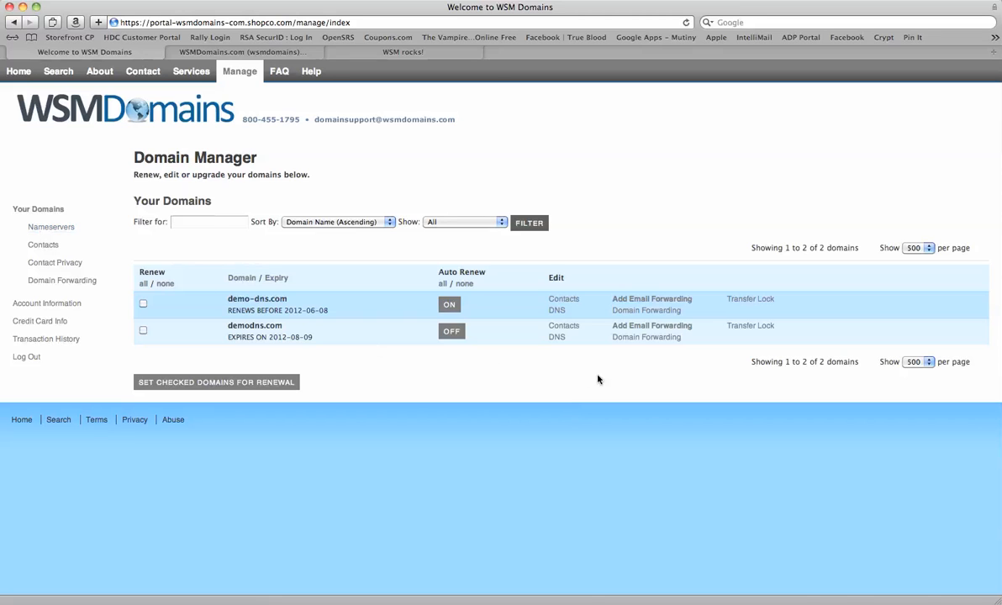
- Open the DNS settings of demodns.com and add a blank name server row
click(558, 337)
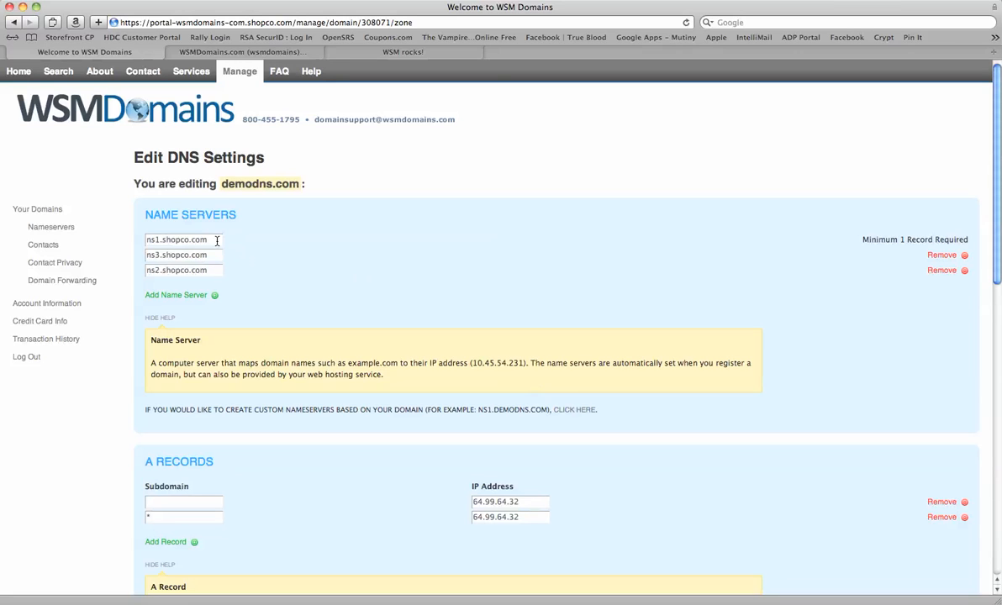
click(215, 299)
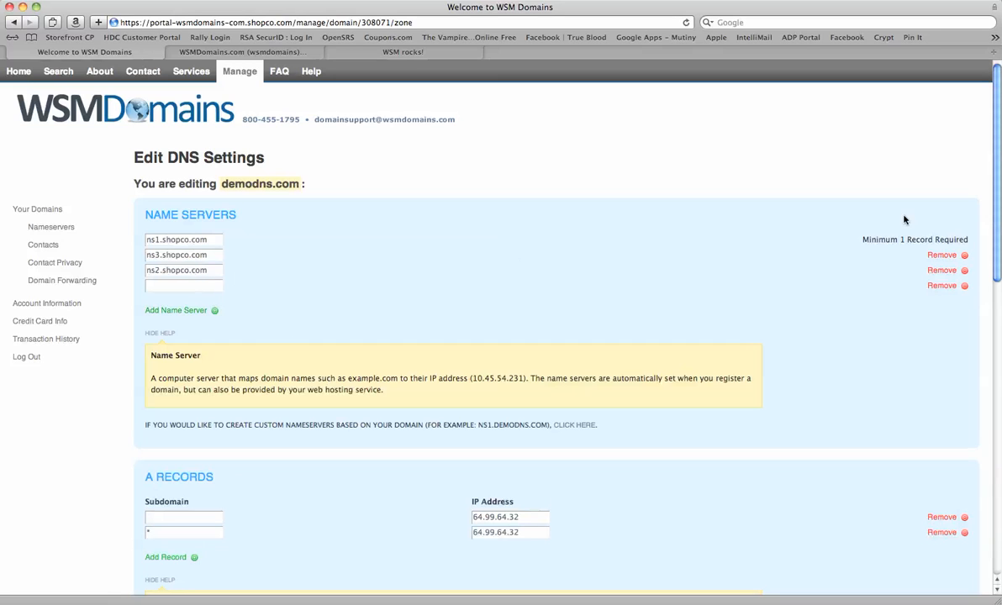
drag(999, 225, 991, 532)
scroll(950, 252, up, 15)
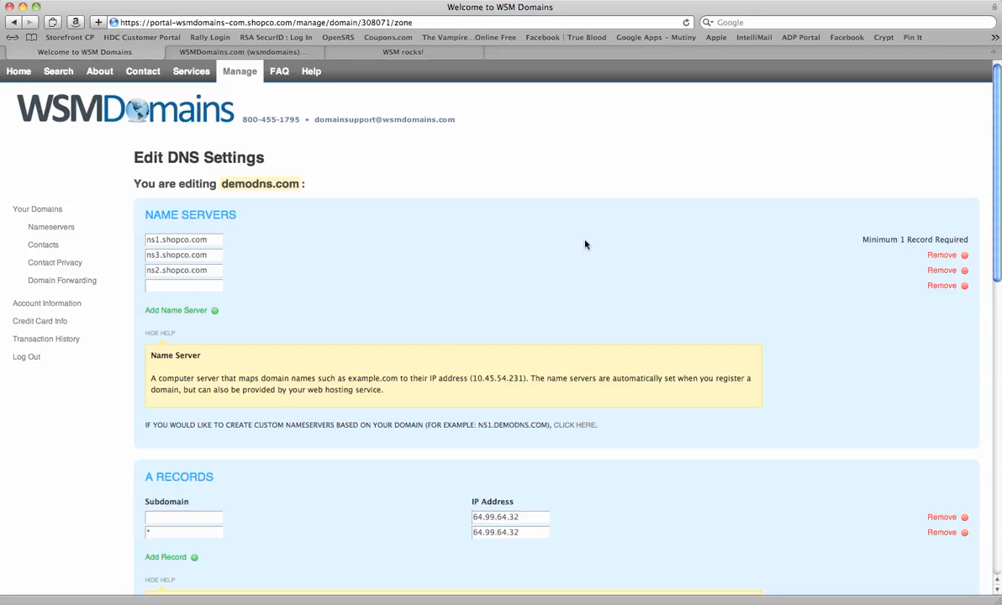
- Add a custom nameserver for demodns.com with subdomain dns3 and IP address 64.99.64.32, and save it
click(579, 426)
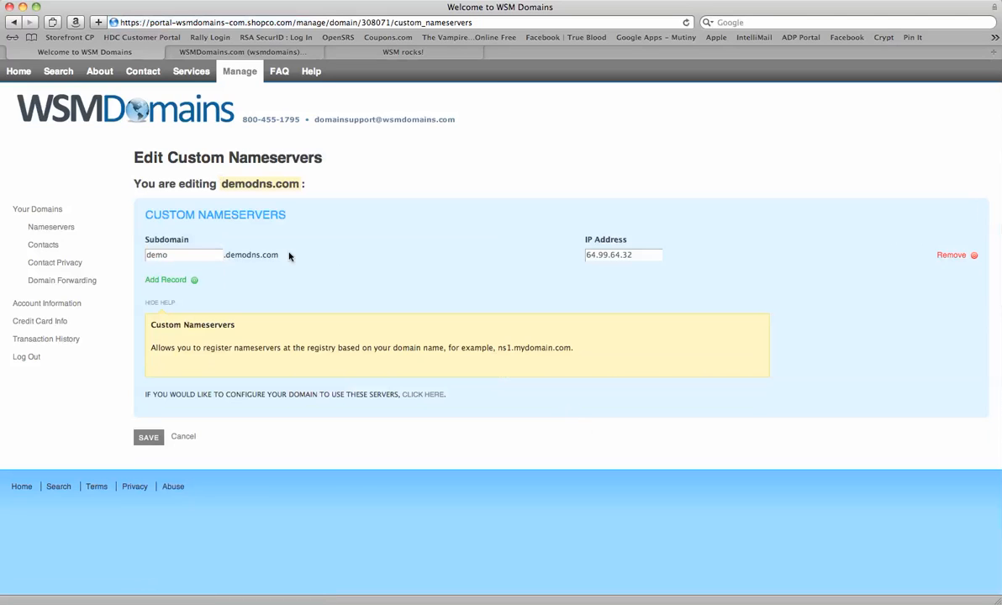
click(195, 283)
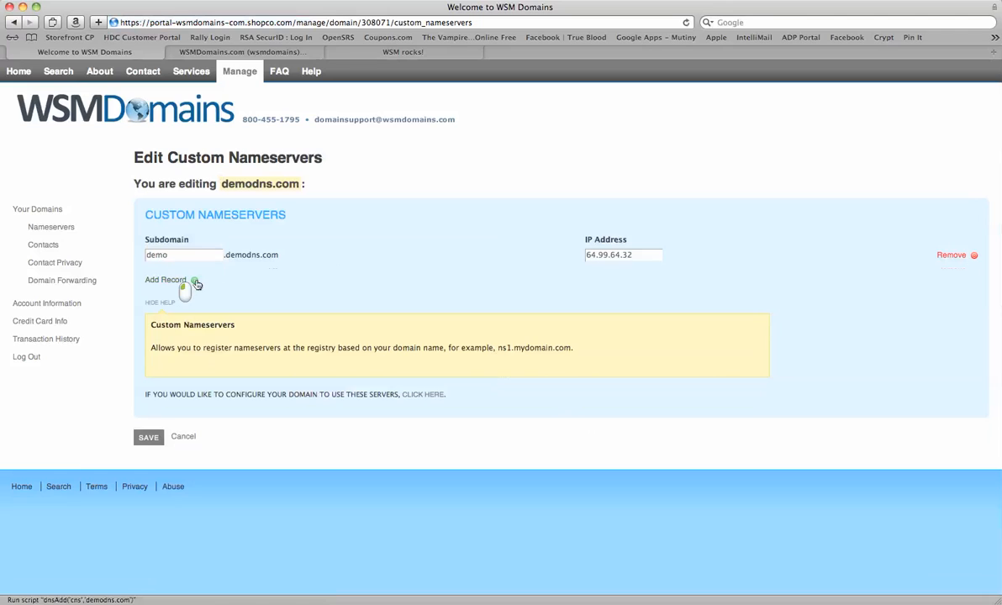
click(194, 271)
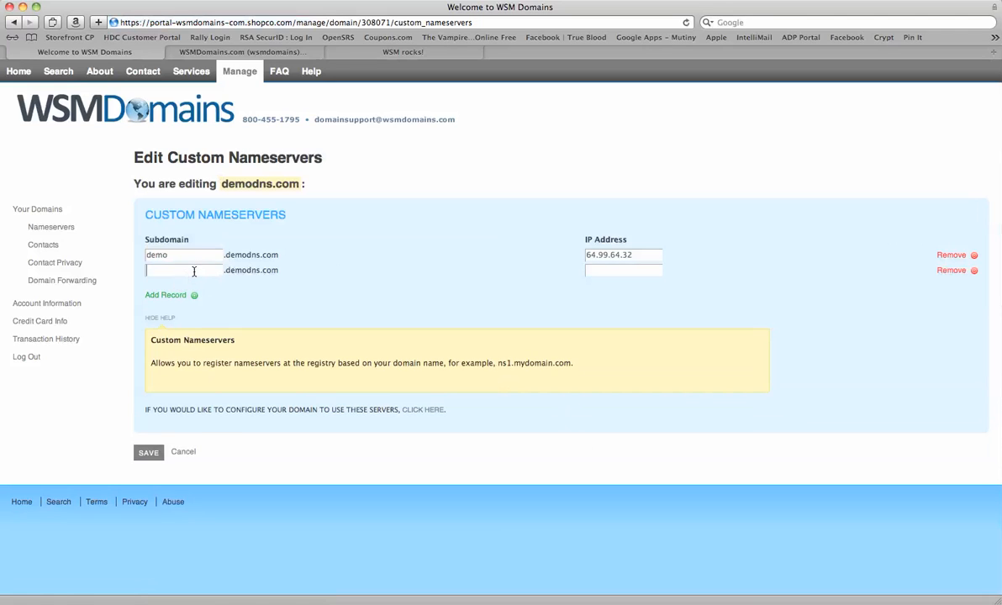
text(dns3)
click(604, 273)
text(64.99.64.32)
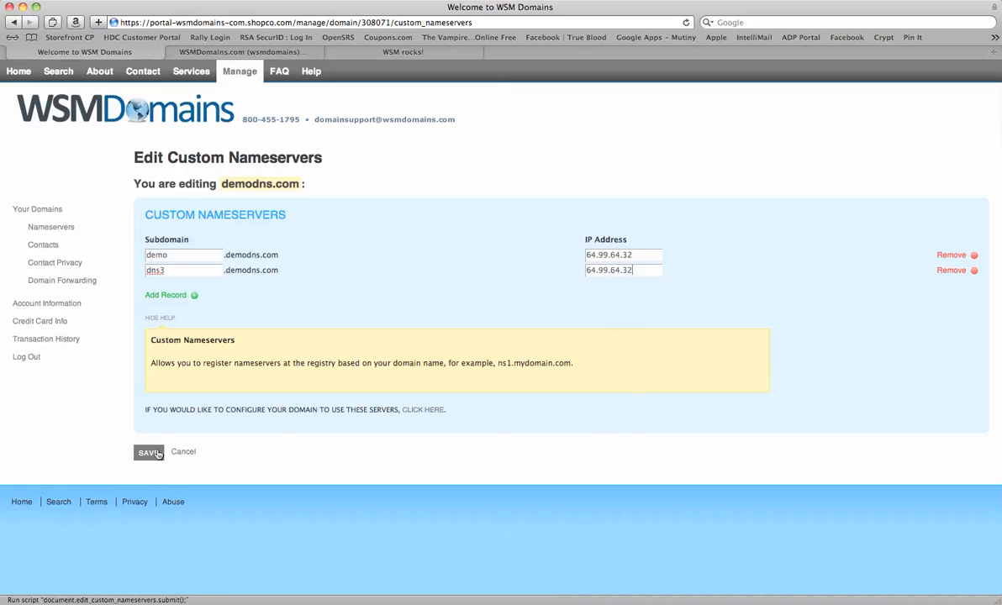
click(158, 454)
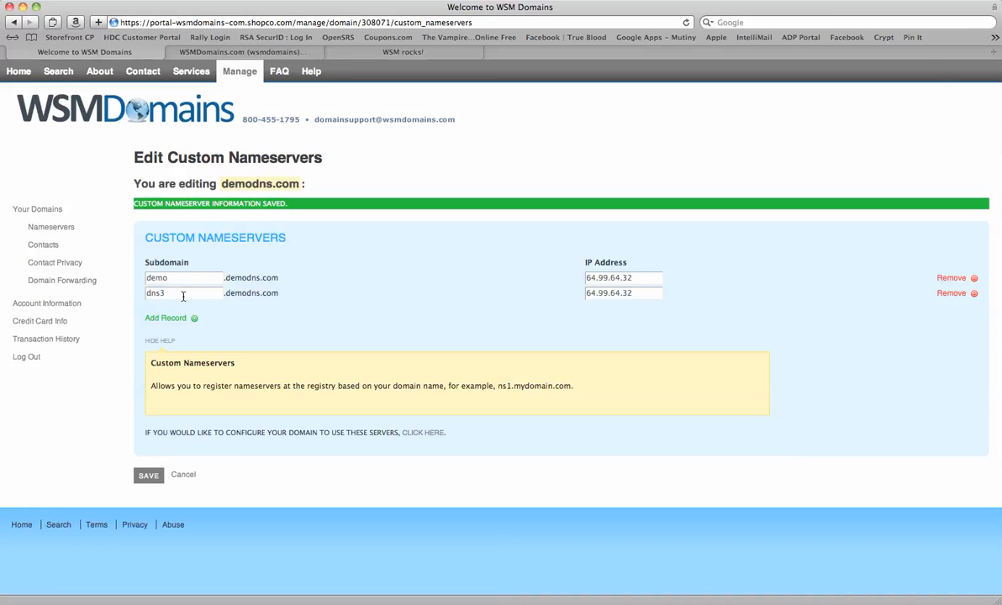
- Return to the DNS settings of demodns.com and add an A record for subdomain dns3 with IP address 64.99.64.32
click(32, 208)
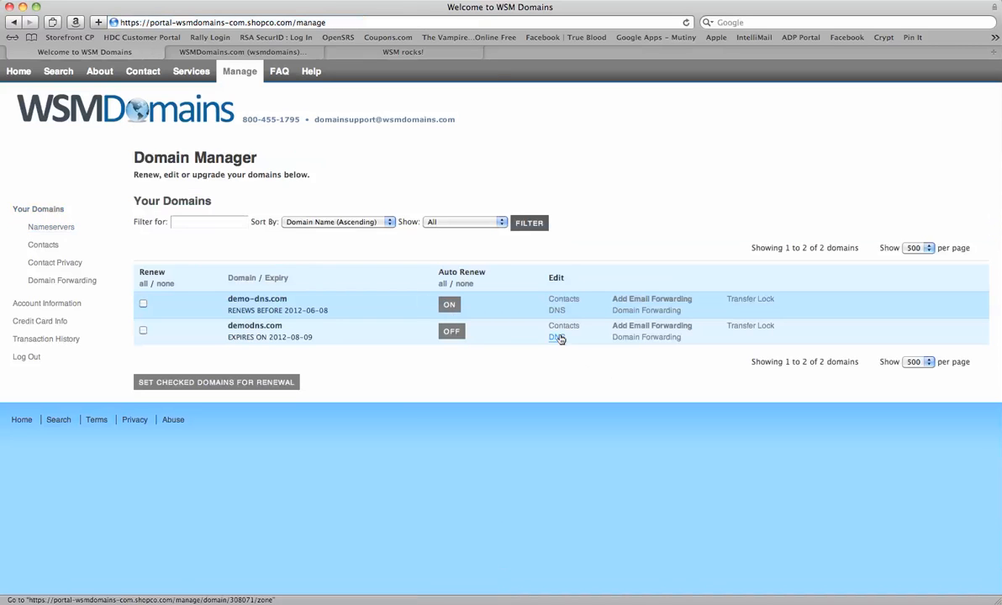
click(557, 338)
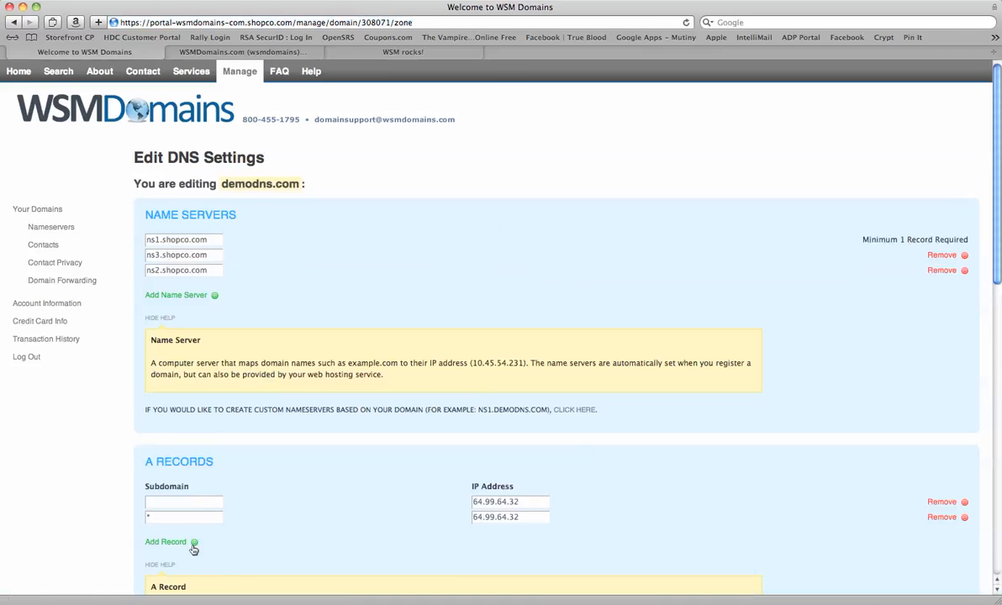
click(194, 546)
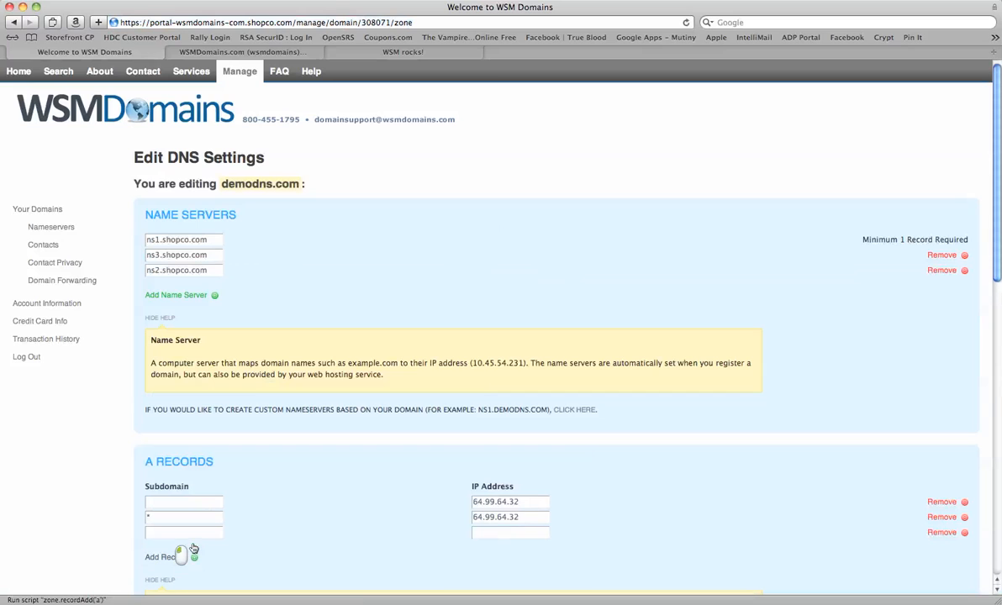
text(dns3)
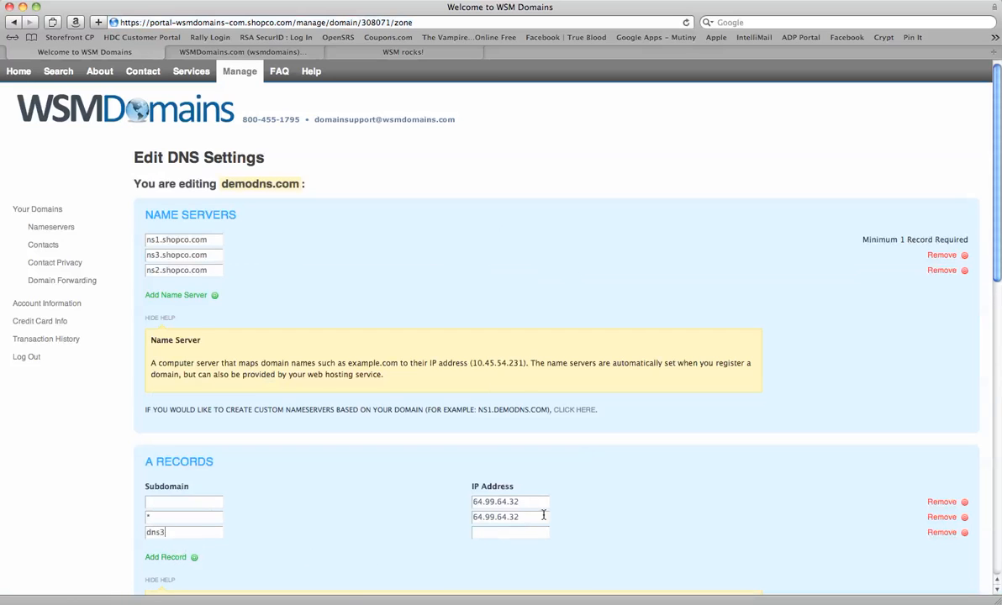
drag(544, 515, 372, 474)
key(super+c)
click(484, 534)
key(super+v)
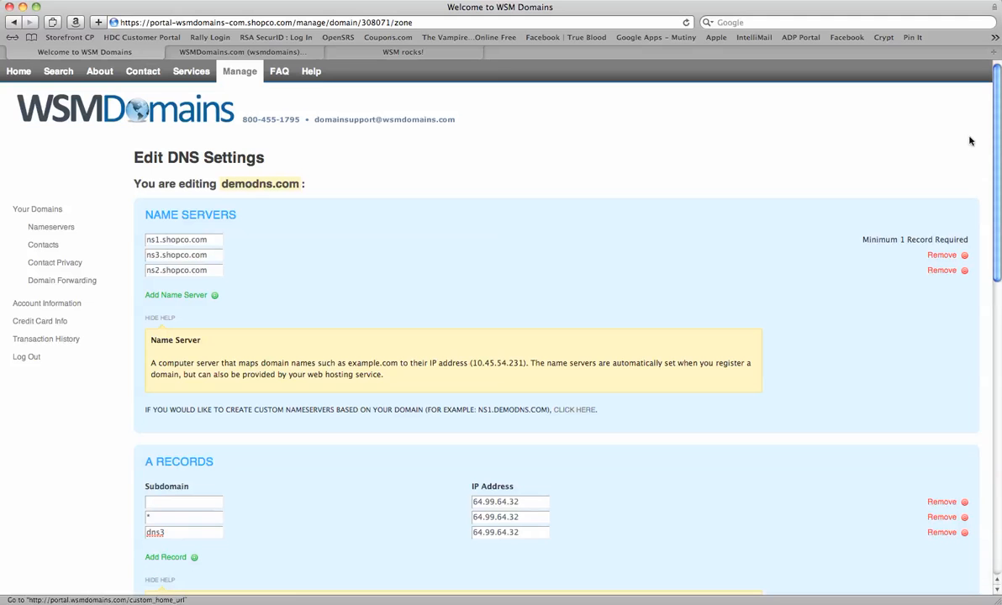
- Add three blank A record rows and remove them again
scroll(992, 219, down, 5)
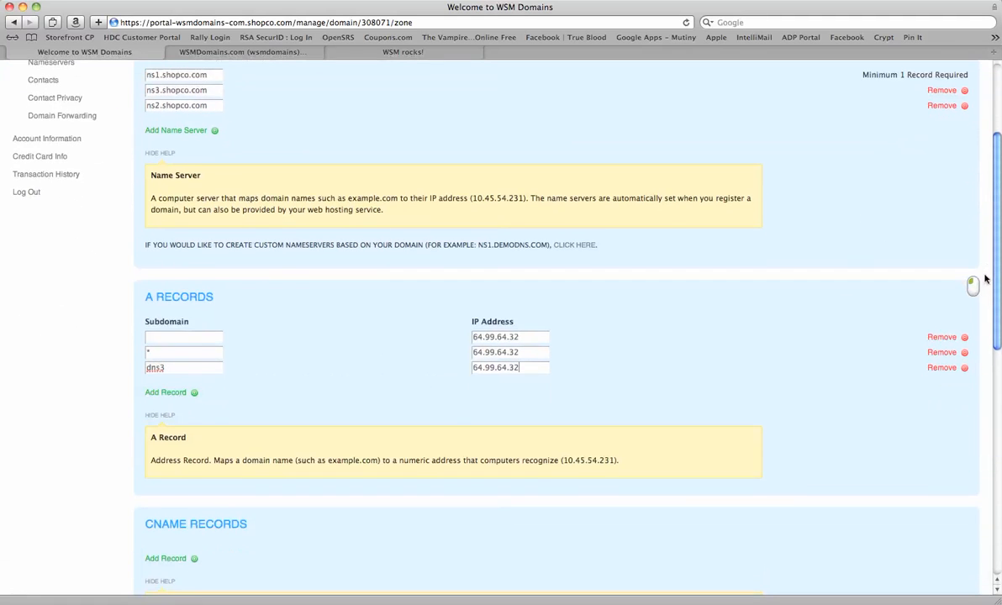
click(195, 394)
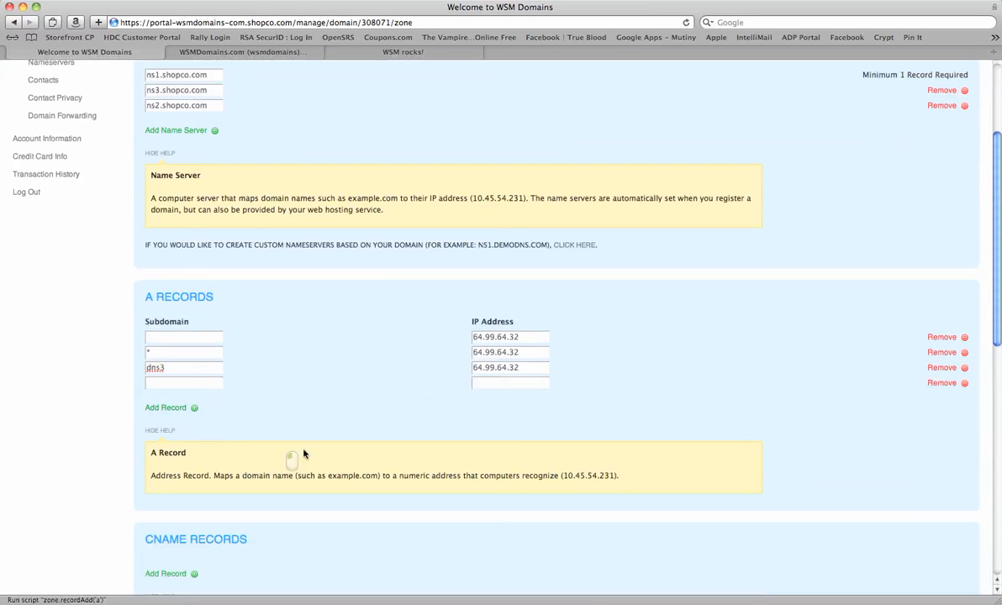
click(195, 409)
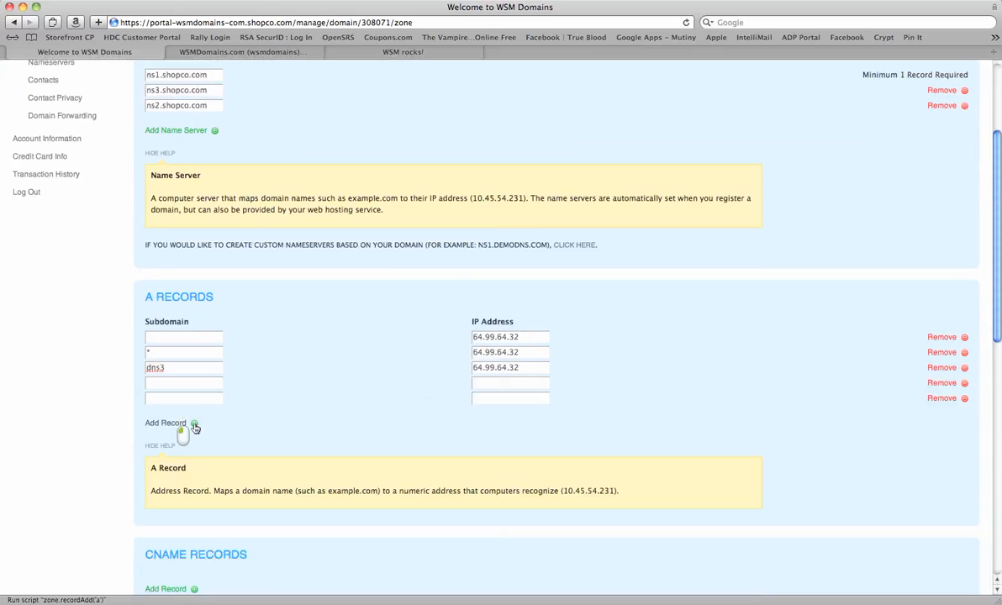
click(193, 426)
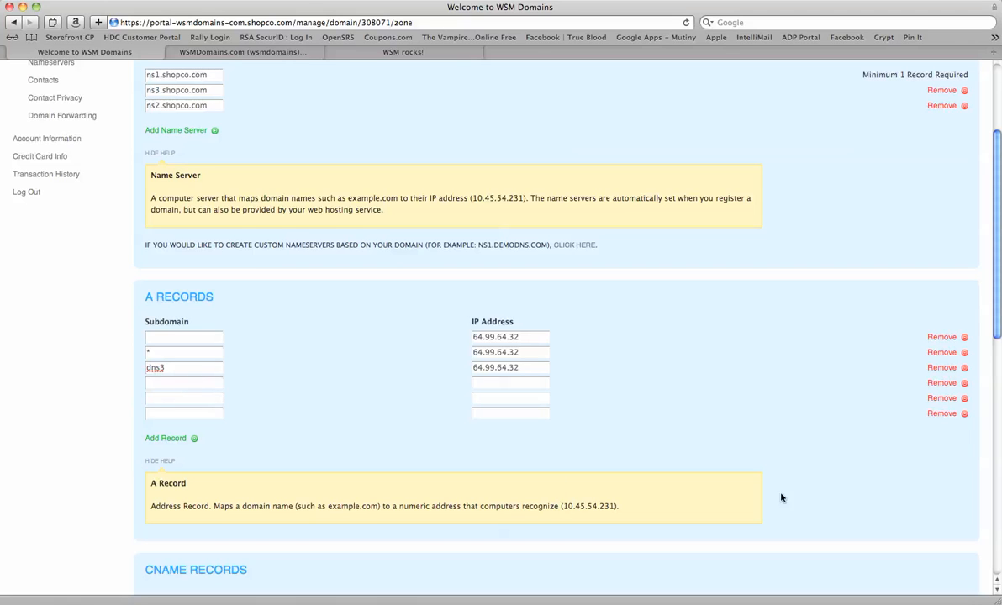
click(965, 384)
click(965, 383)
click(965, 383)
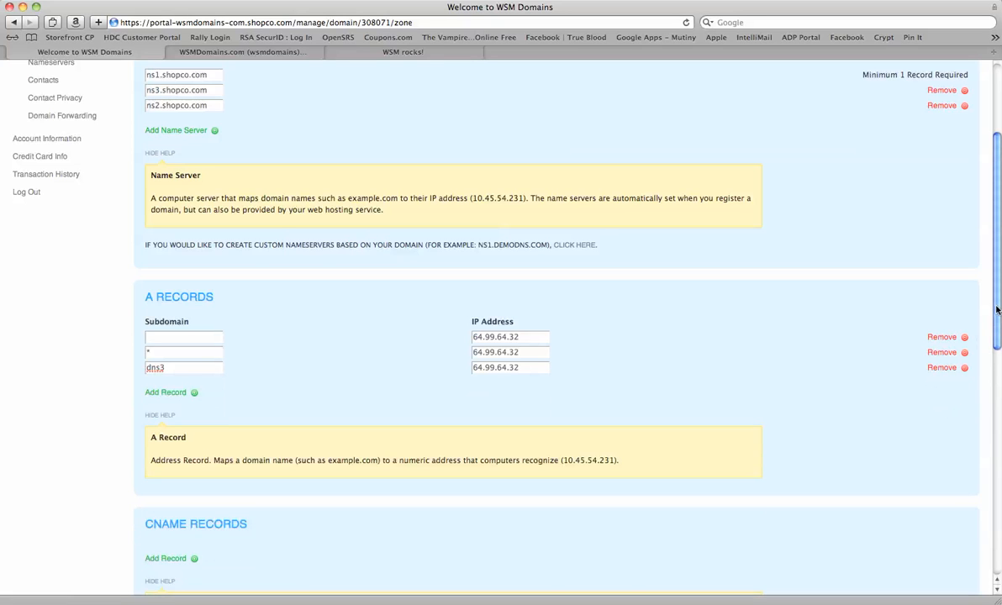
- Add an A record for subdomain www with IP address 64.99.64.32
scroll(986, 321, down, 1)
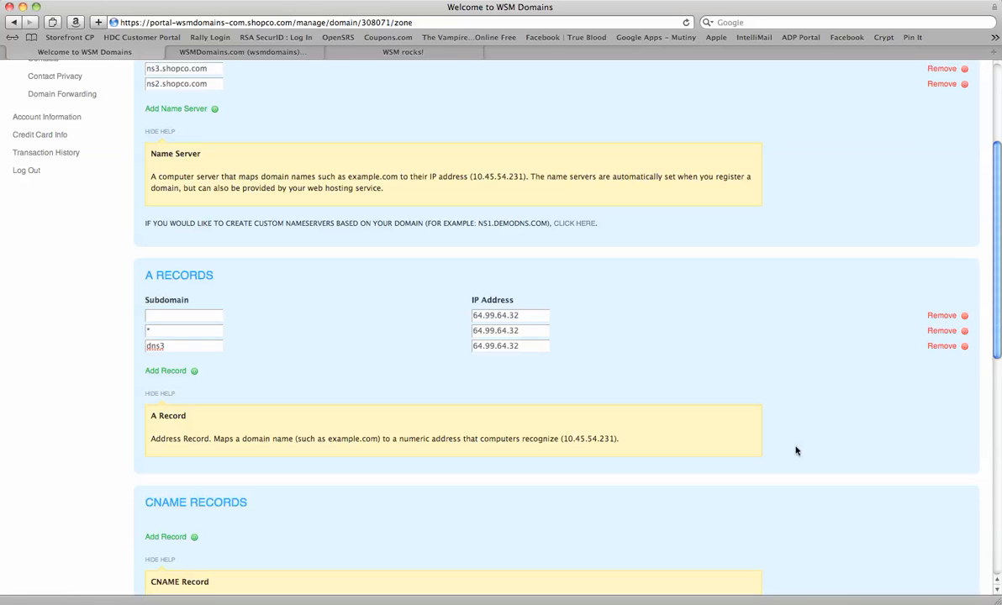
click(195, 373)
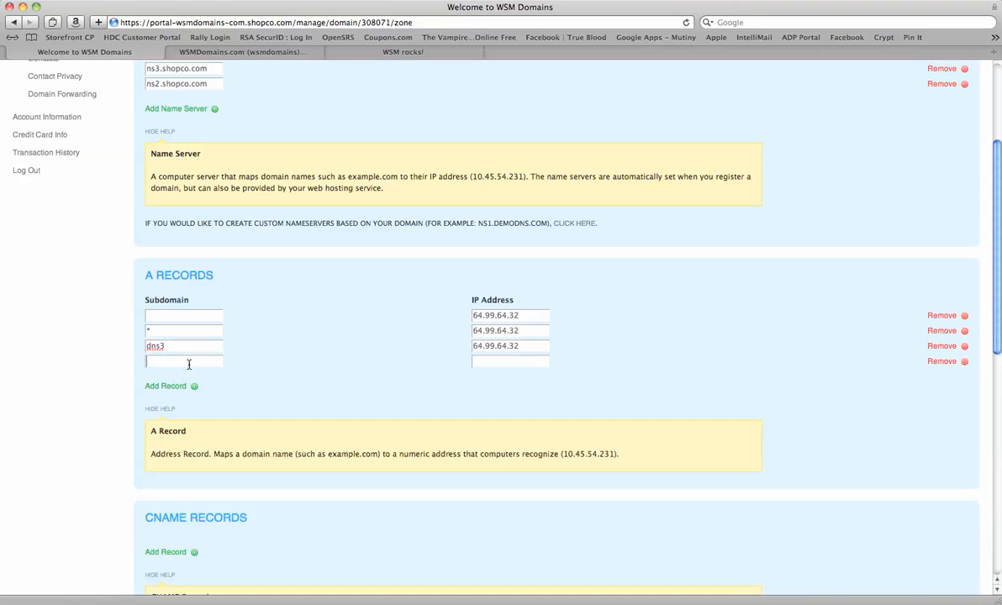
text(www)
drag(505, 351, 447, 343)
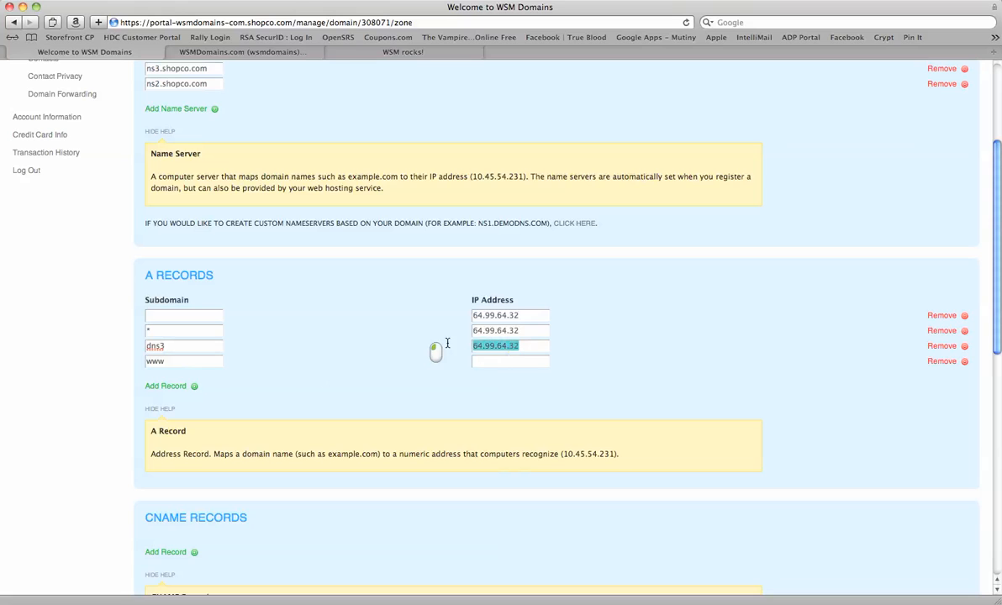
key(super+c)
click(510, 362)
key(super+v)
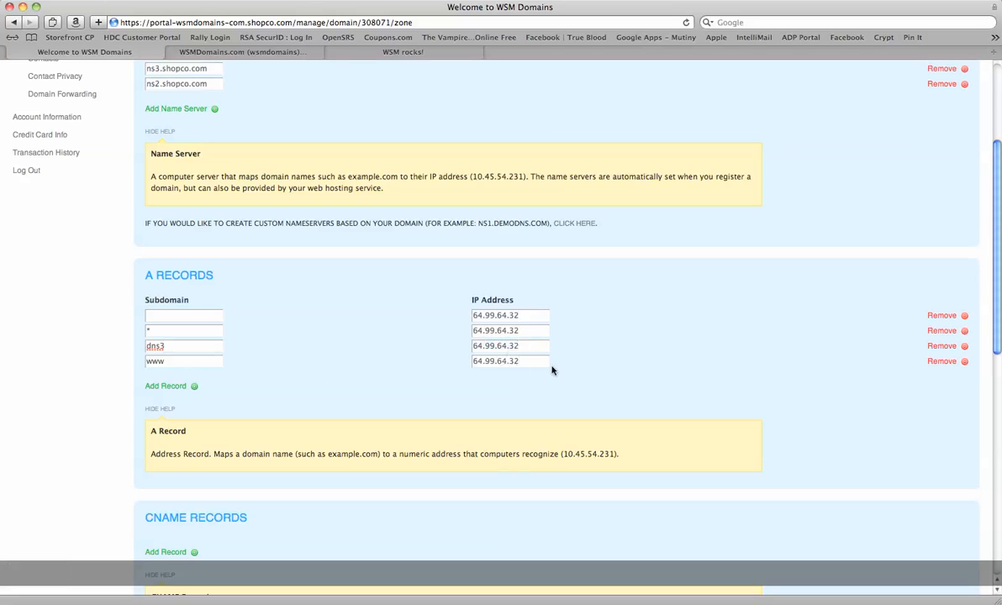
drag(523, 317, 471, 316)
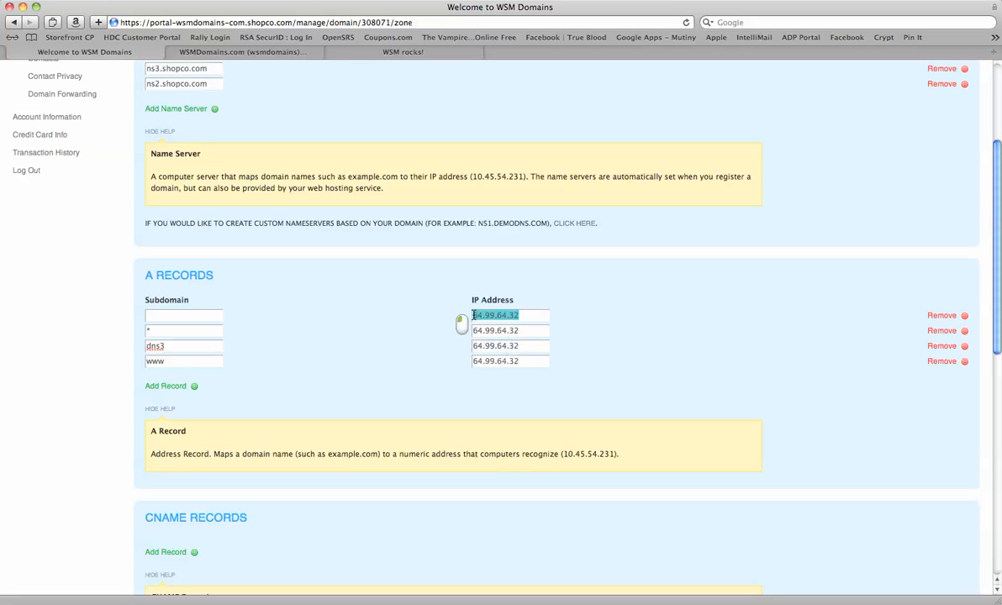
click(527, 315)
click(530, 362)
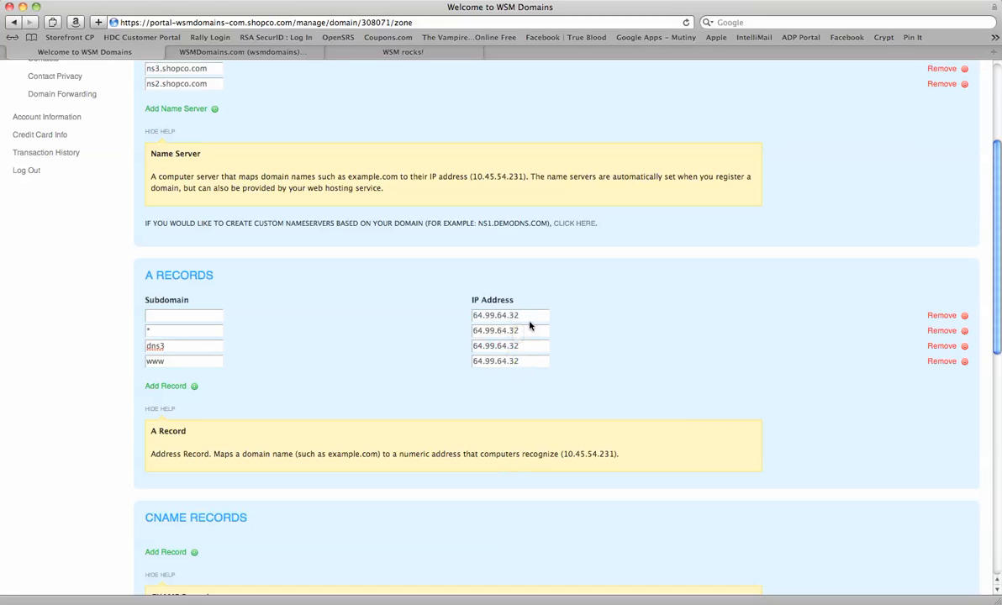
click(529, 317)
click(522, 362)
- Try a CNAME record with subdomain youtube and target host youtube.com, and remove it again
scroll(980, 352, down, 5)
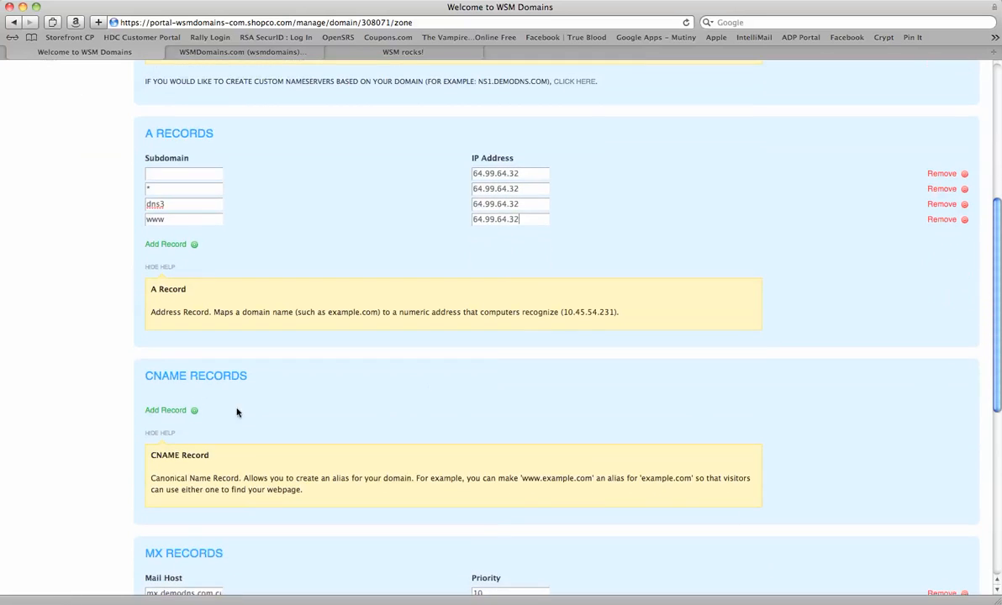
click(194, 411)
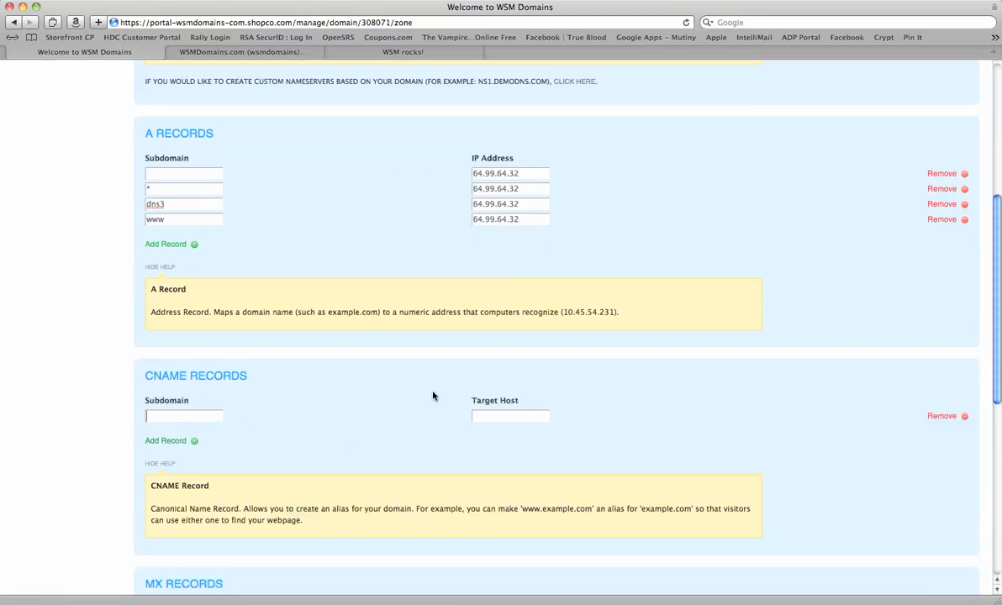
click(210, 416)
text(youtube)
click(504, 419)
text(youtube.com)
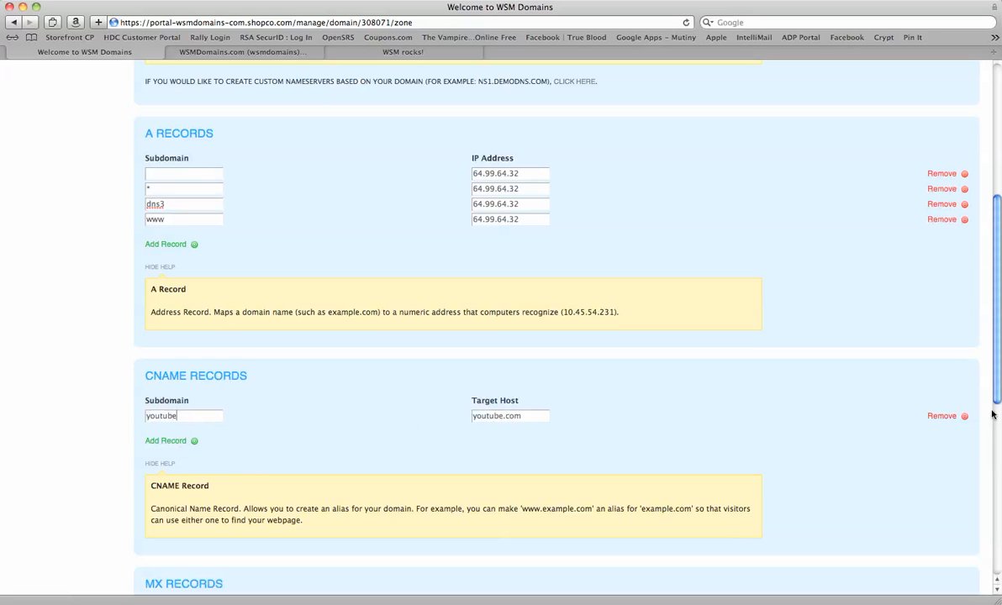
click(964, 416)
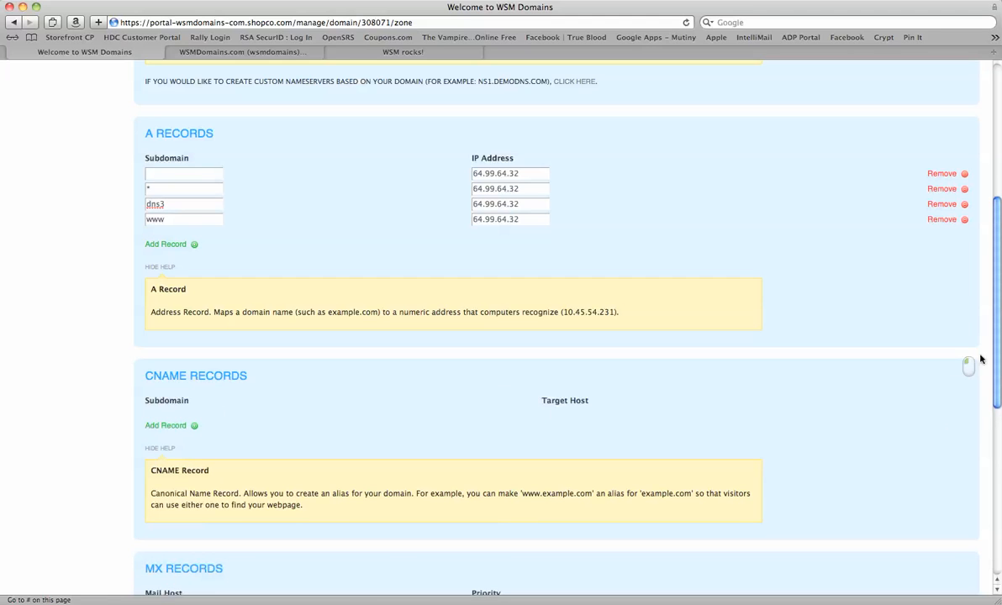
- Examine the MX record's full mail host name and its priority
drag(999, 347, 994, 425)
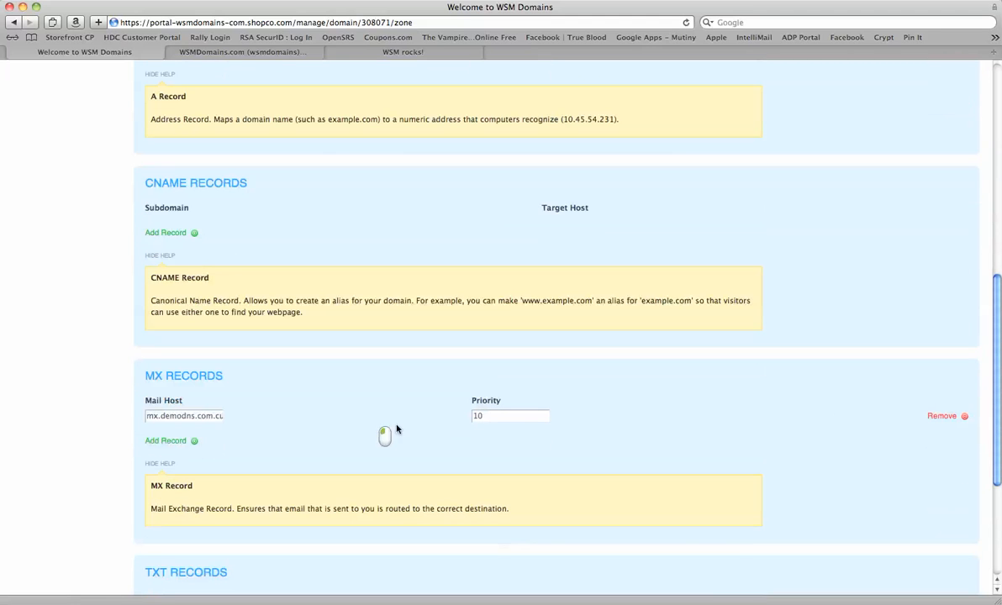
click(193, 417)
key(Right)
key(Right)
key(Right)
key(Right)
key(Right)
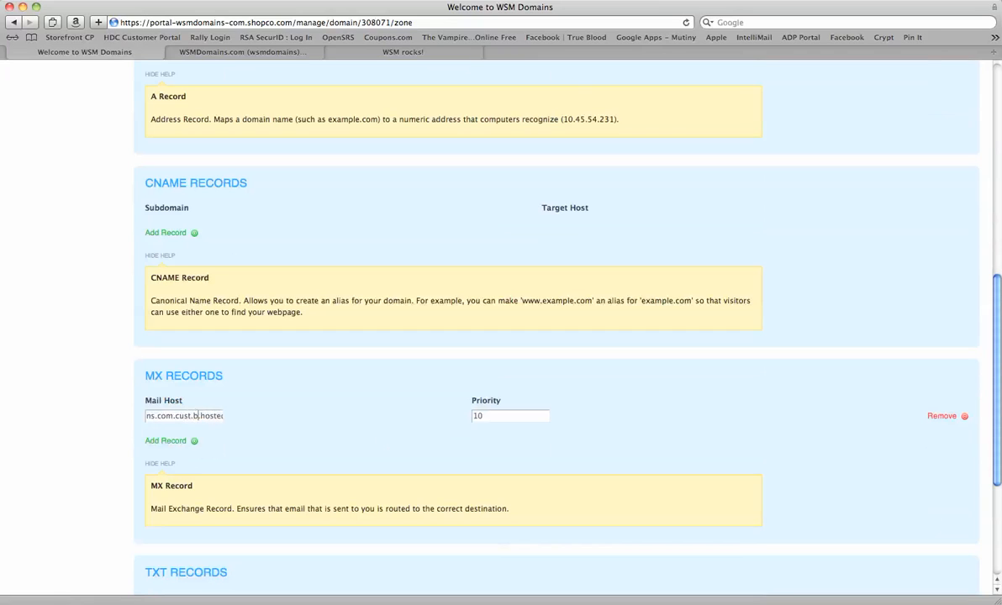
key(Right)
key(Right)
click(499, 416)
- Add a TXT record with the value "hi" and save the DNS settings of demodns.com
scroll(978, 542, down, 5)
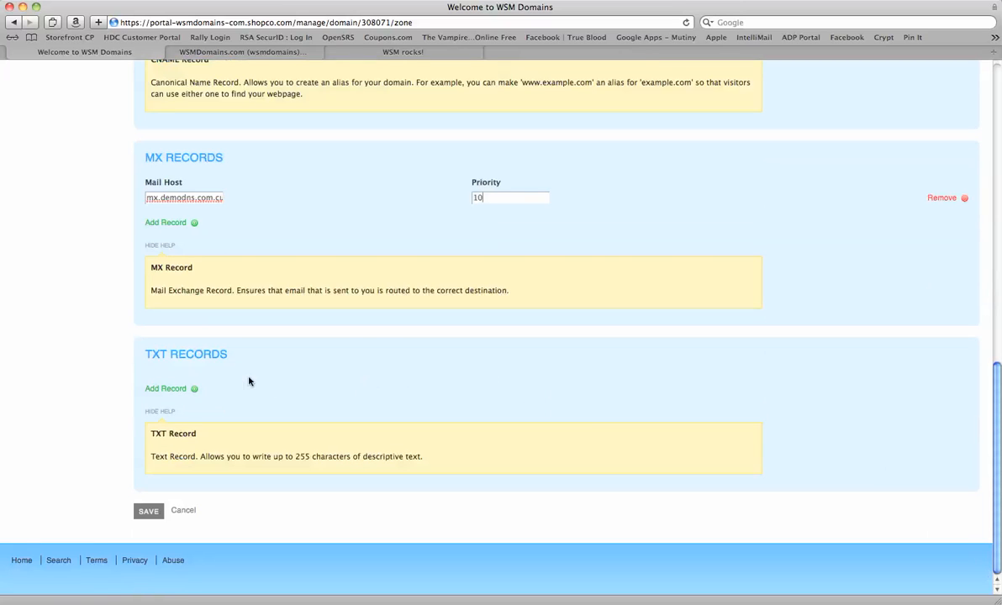
click(193, 389)
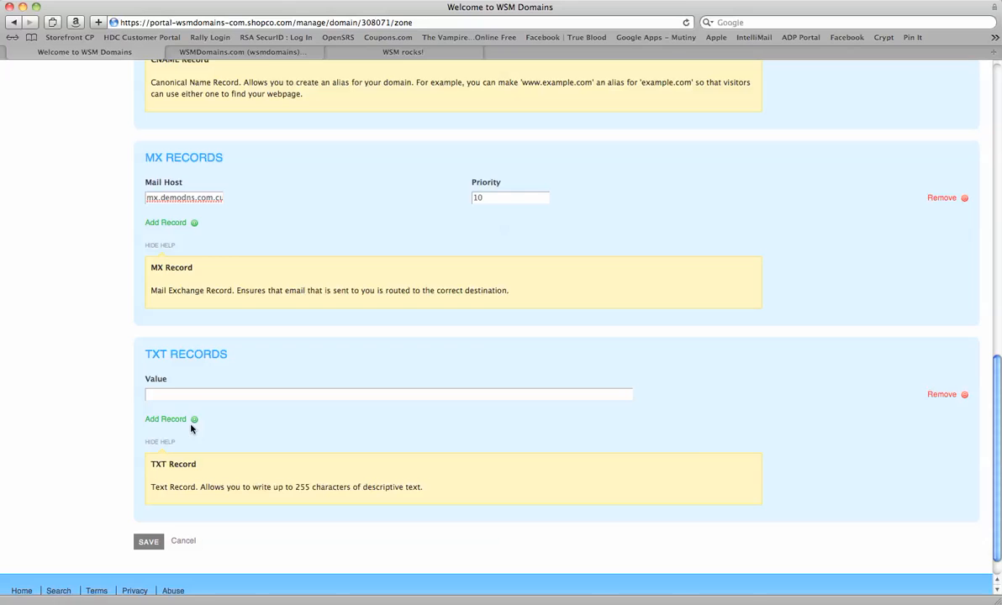
click(196, 396)
text(hi)
click(150, 543)
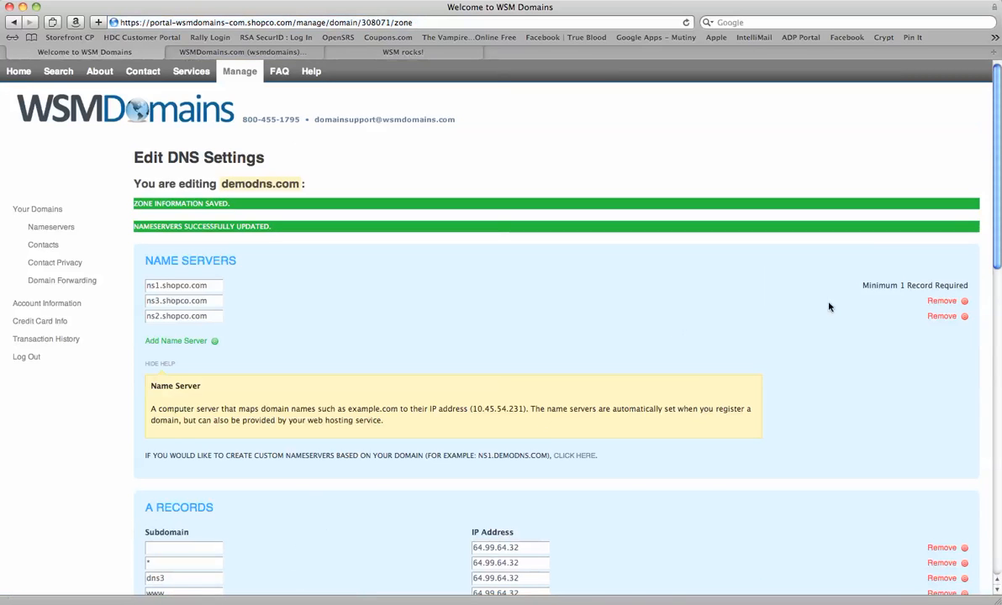
scroll(996, 248, down, 5)
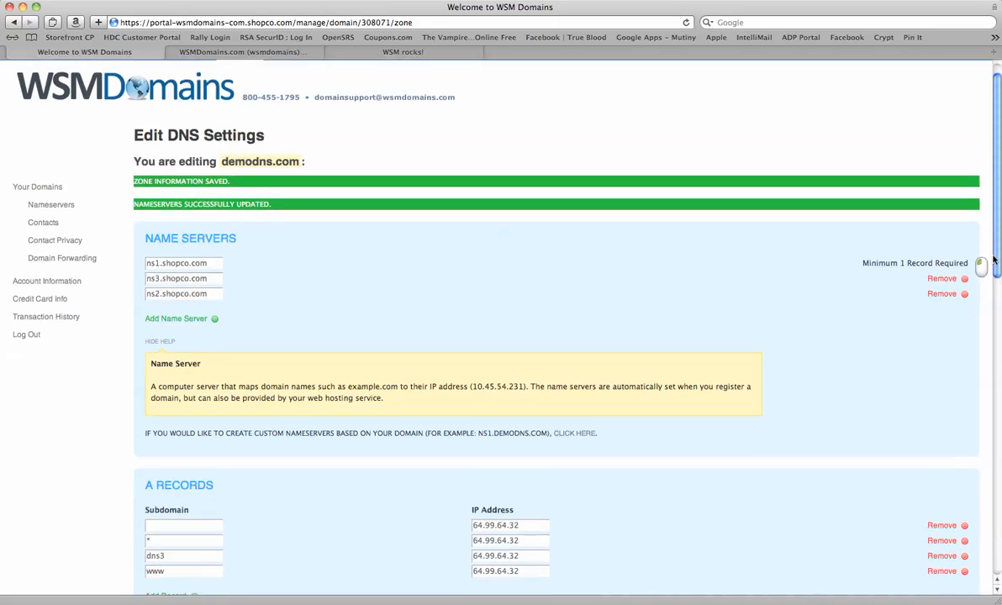
click(197, 432)
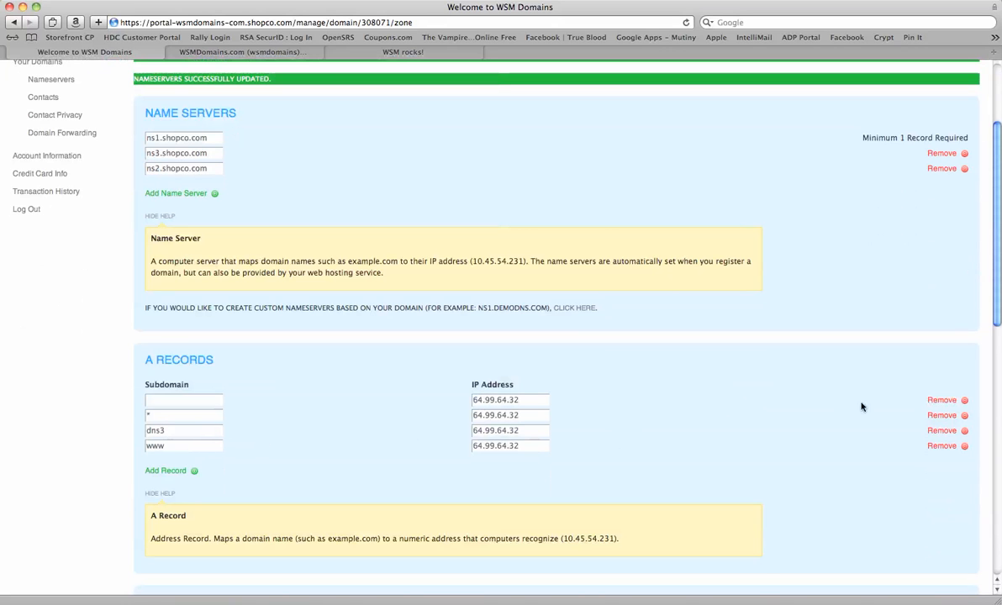
- Open the bulk name server settings for both demo-dns.com and demodns.com
drag(999, 328, 999, 446)
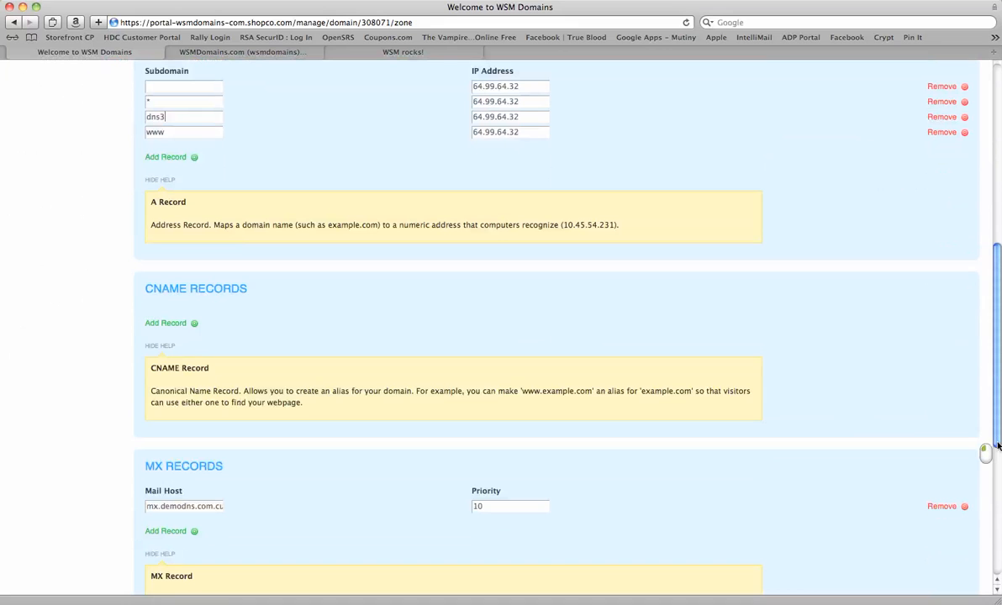
drag(999, 446, 851, 98)
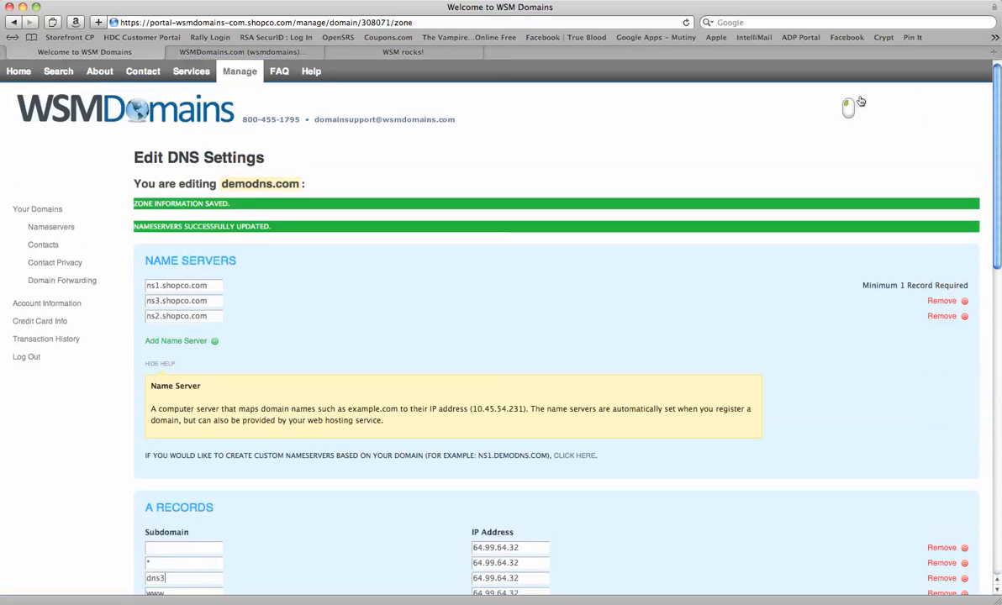
click(62, 210)
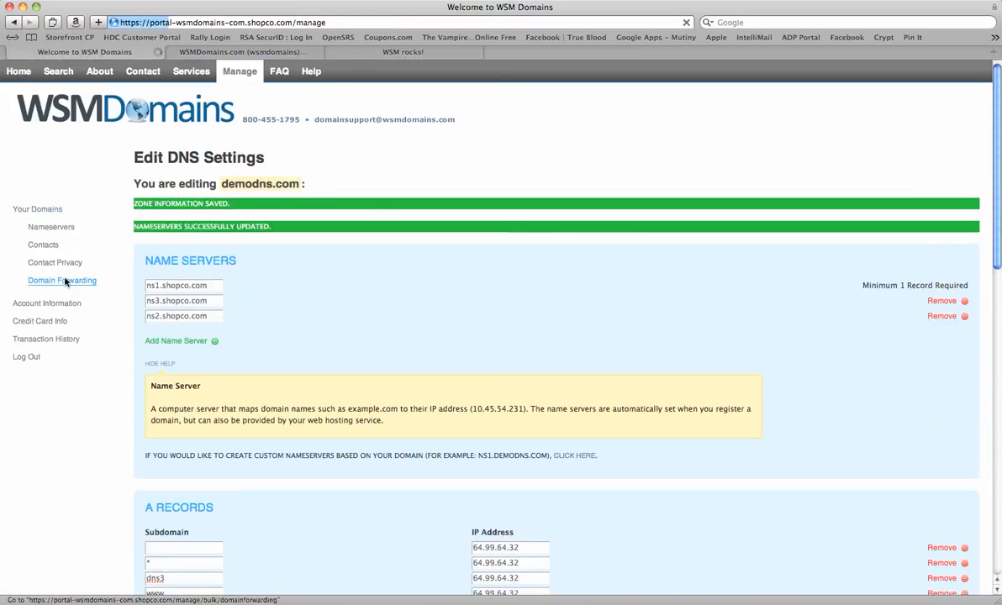
click(52, 228)
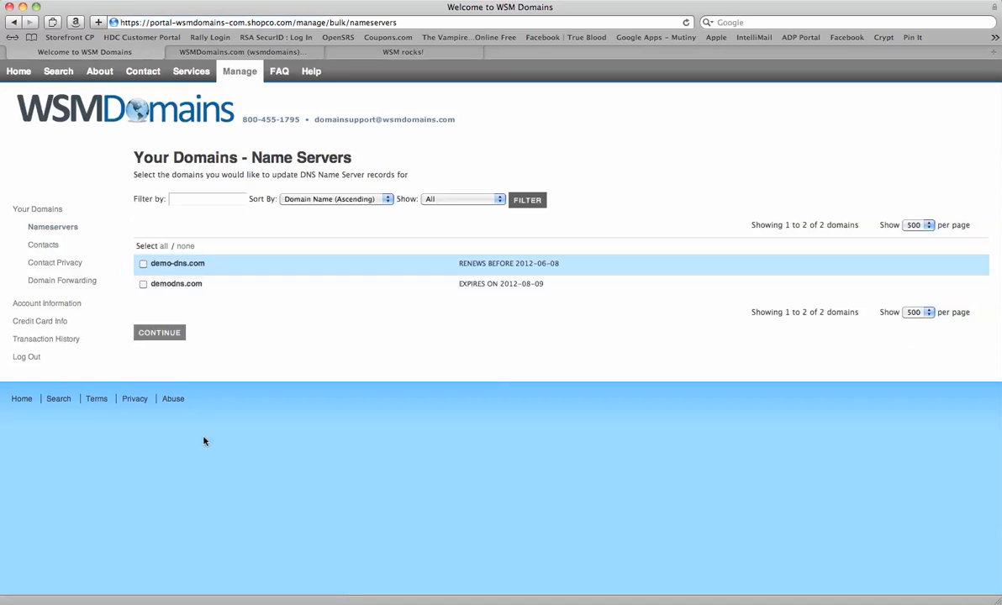
click(143, 264)
click(143, 284)
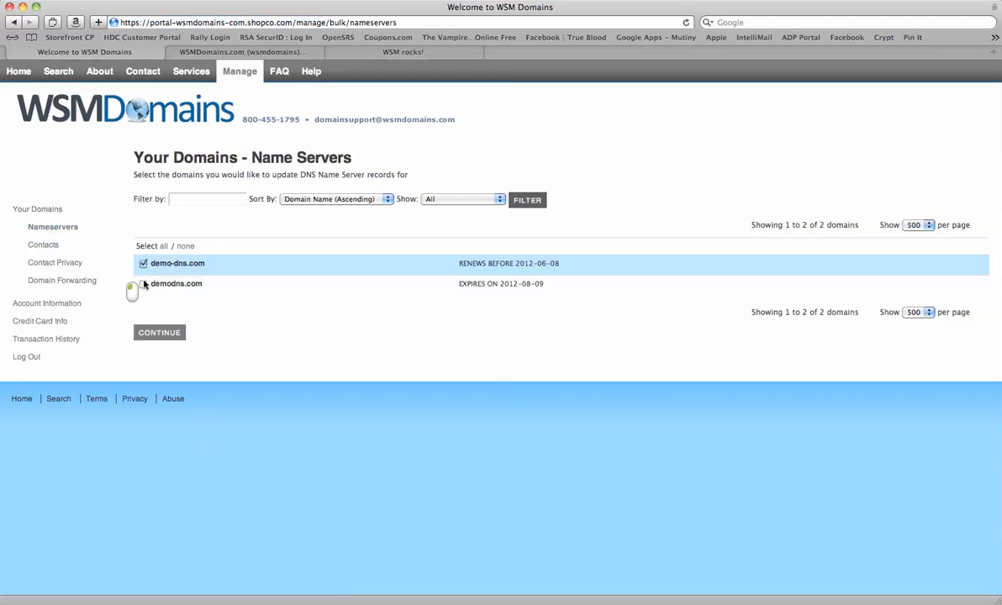
click(166, 335)
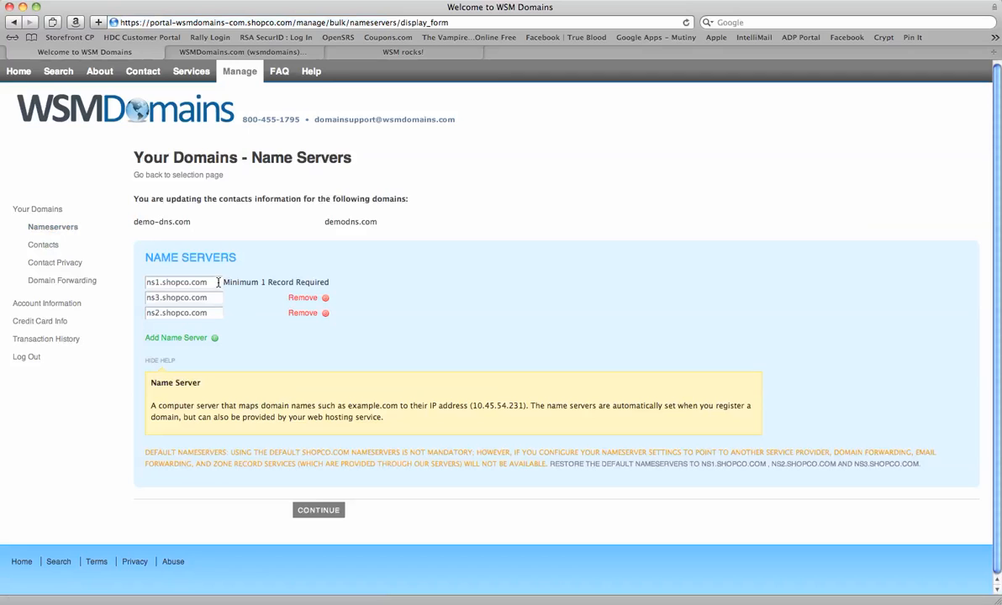
- Try adding two blank name server entries to the bulk list and remove them again
drag(218, 283, 136, 277)
click(214, 317)
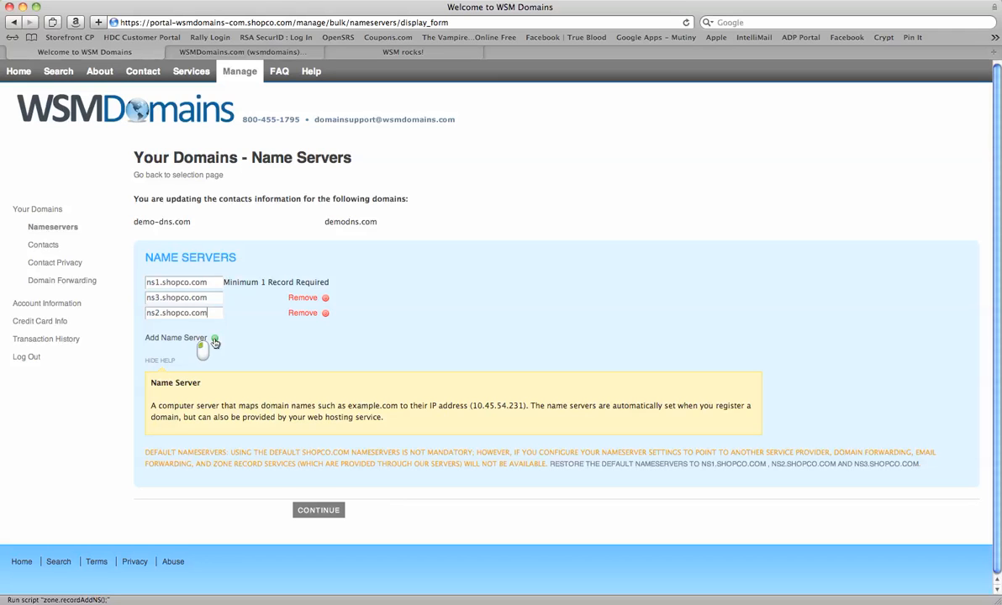
click(215, 341)
click(215, 353)
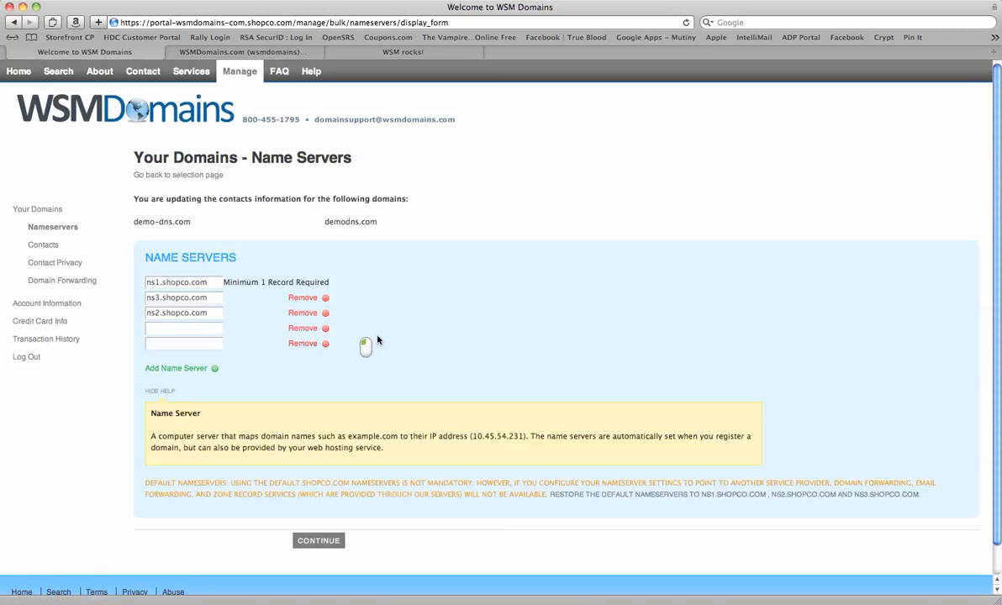
click(324, 328)
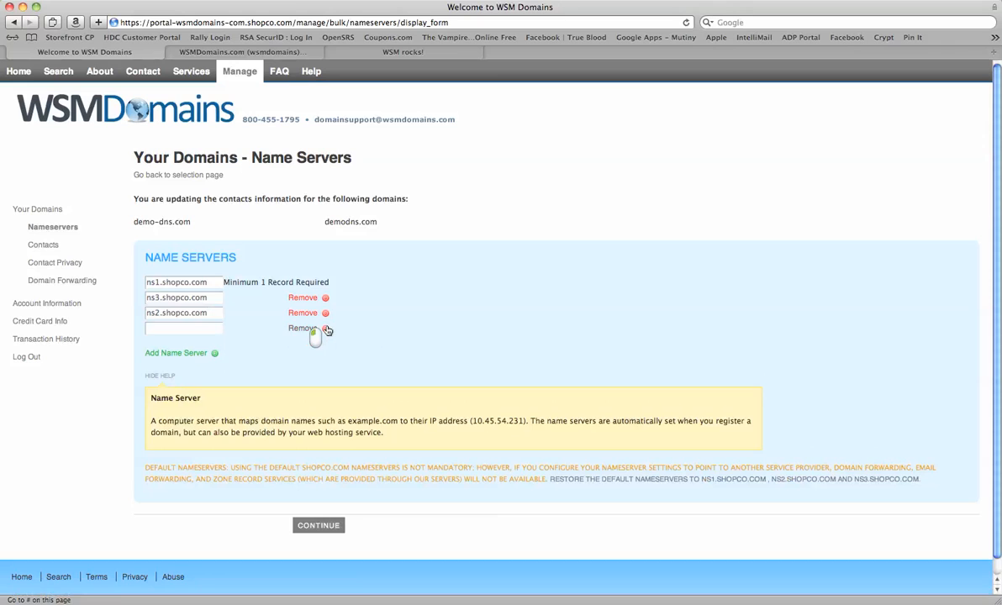
click(325, 328)
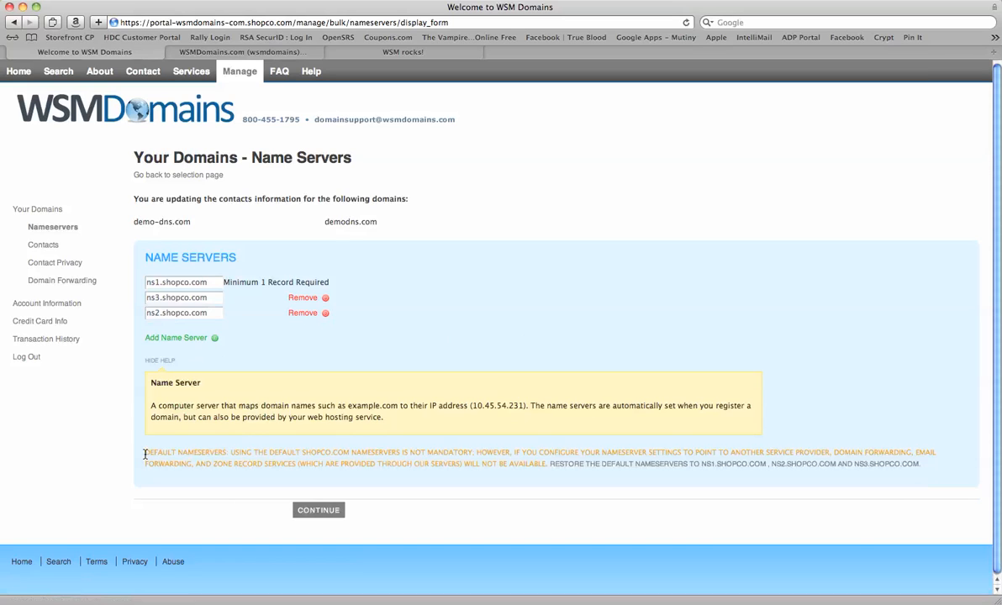
- Restore the default name servers ns1, ns2 and ns3.shopco.com and apply them to both selected domains
drag(145, 454, 698, 486)
click(688, 547)
click(651, 468)
click(307, 511)
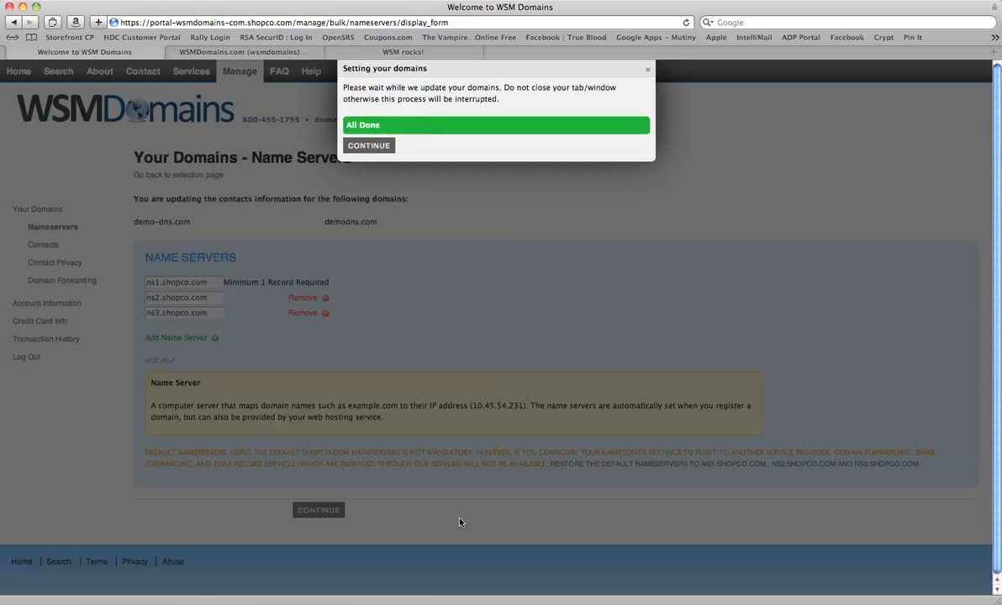
click(369, 148)
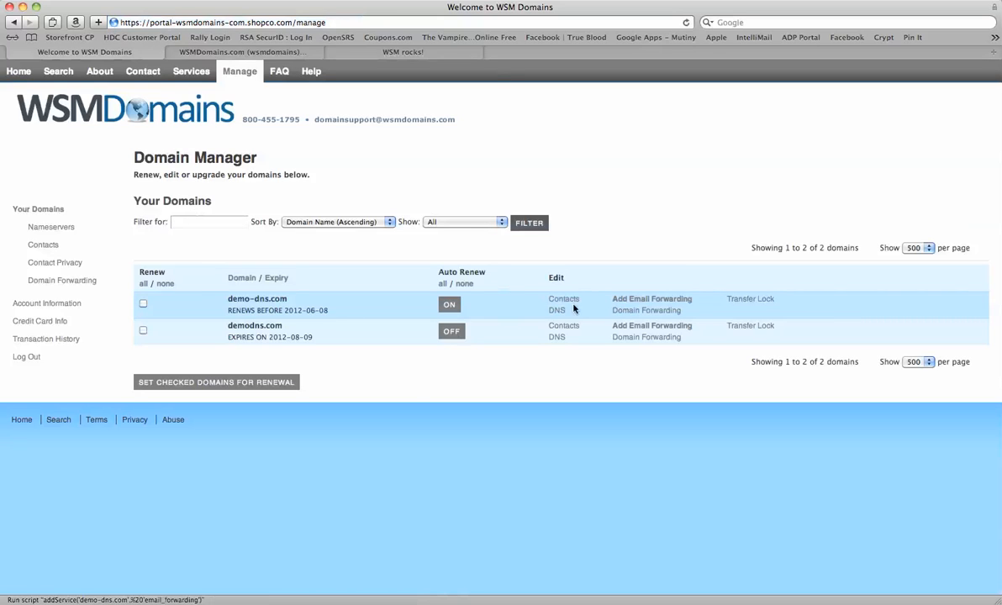
- Examine the name servers and the A, CNAME, MX and TXT records of demo-dns.com, and return to the domain list
click(556, 311)
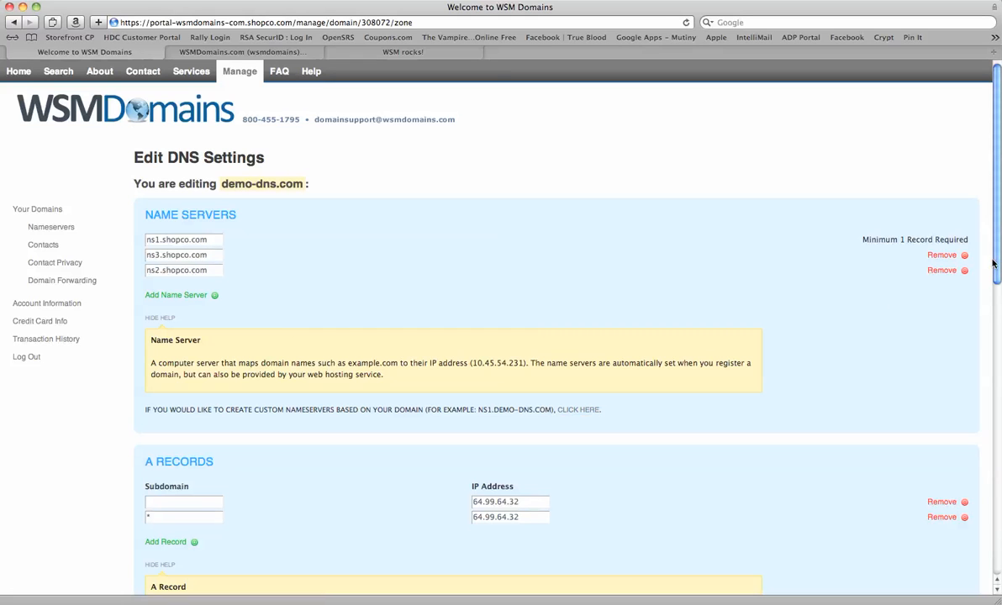
scroll(984, 328, down, 8)
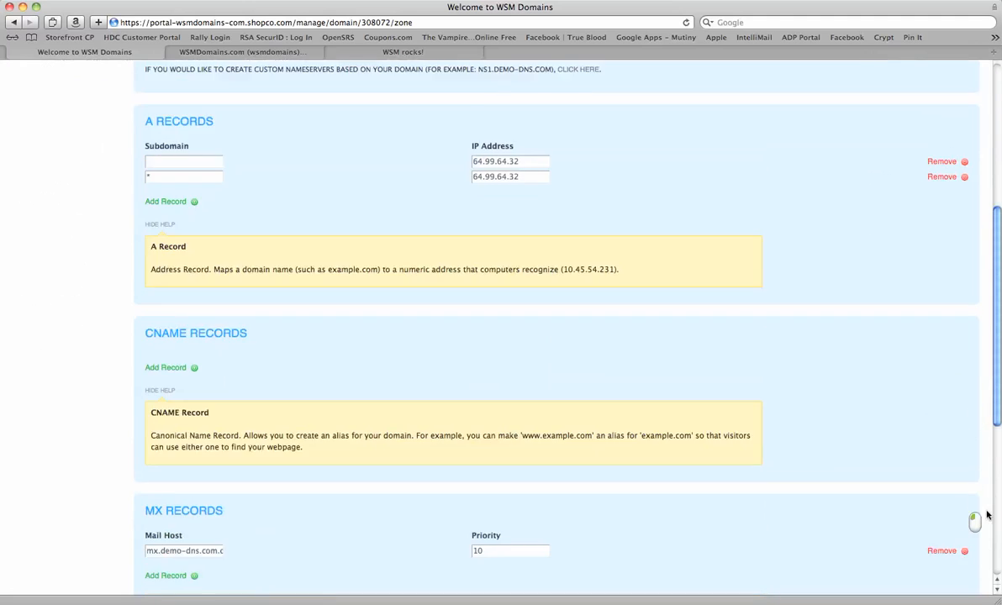
scroll(989, 496, down, 8)
scroll(978, 385, up, 16)
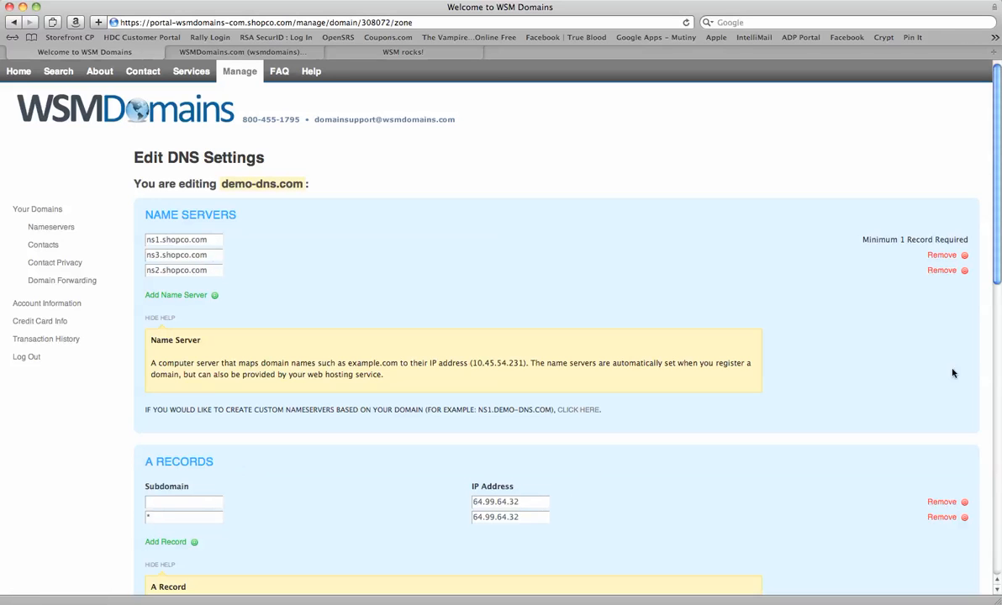
scroll(975, 353, down, 5)
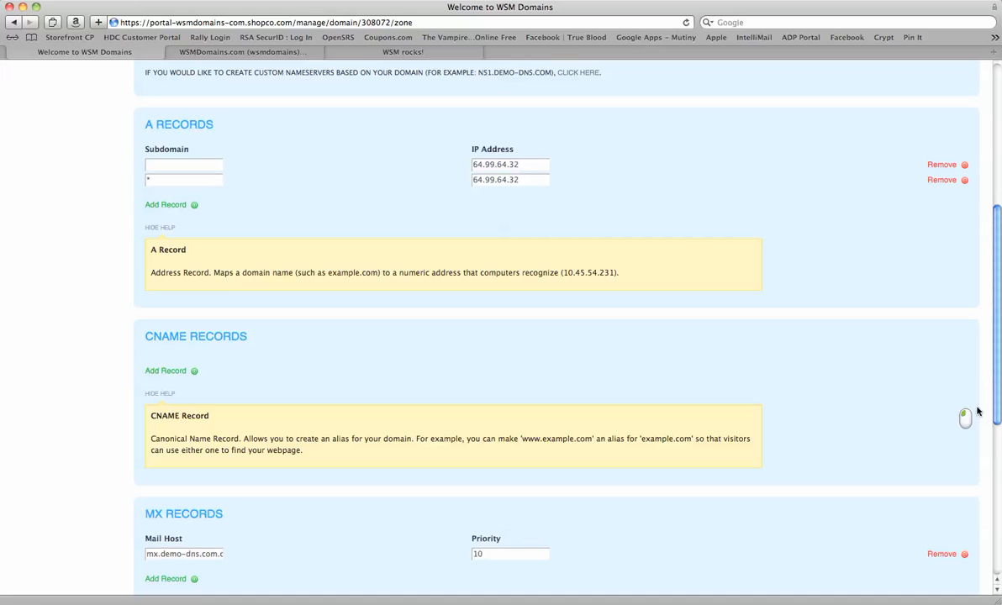
scroll(978, 411, down, 5)
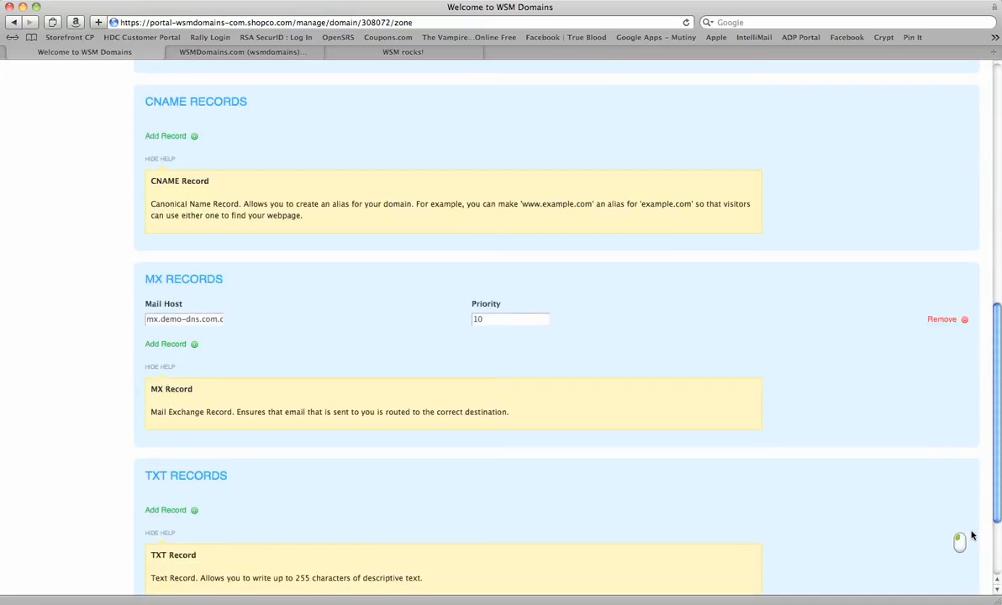
scroll(971, 537, up, 10)
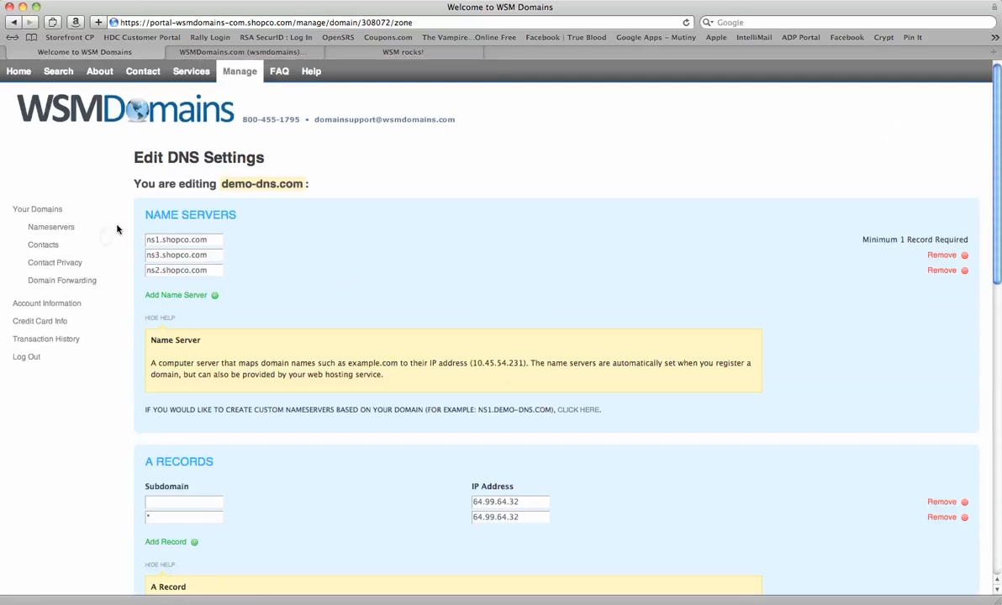
click(27, 207)
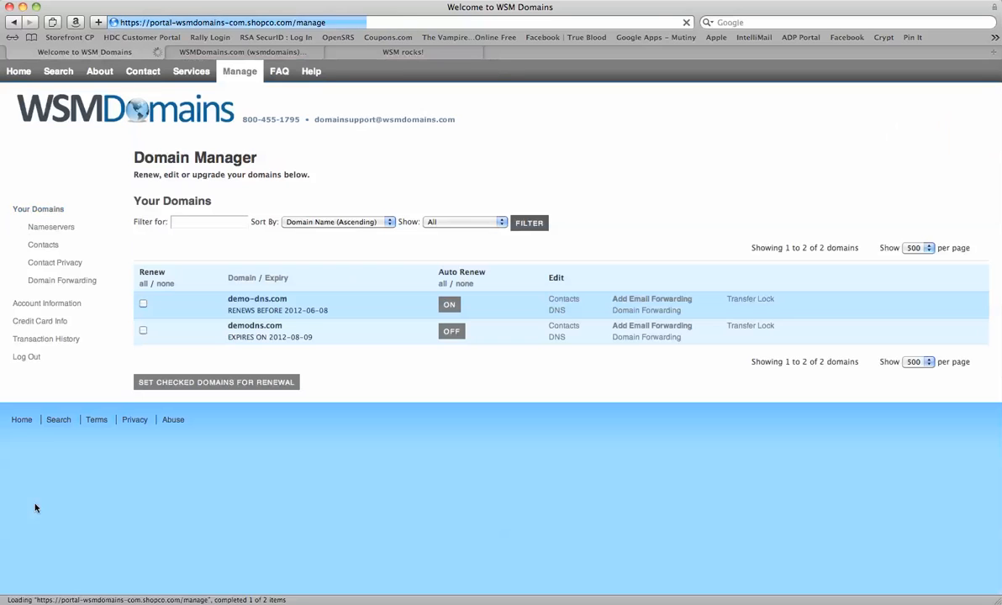